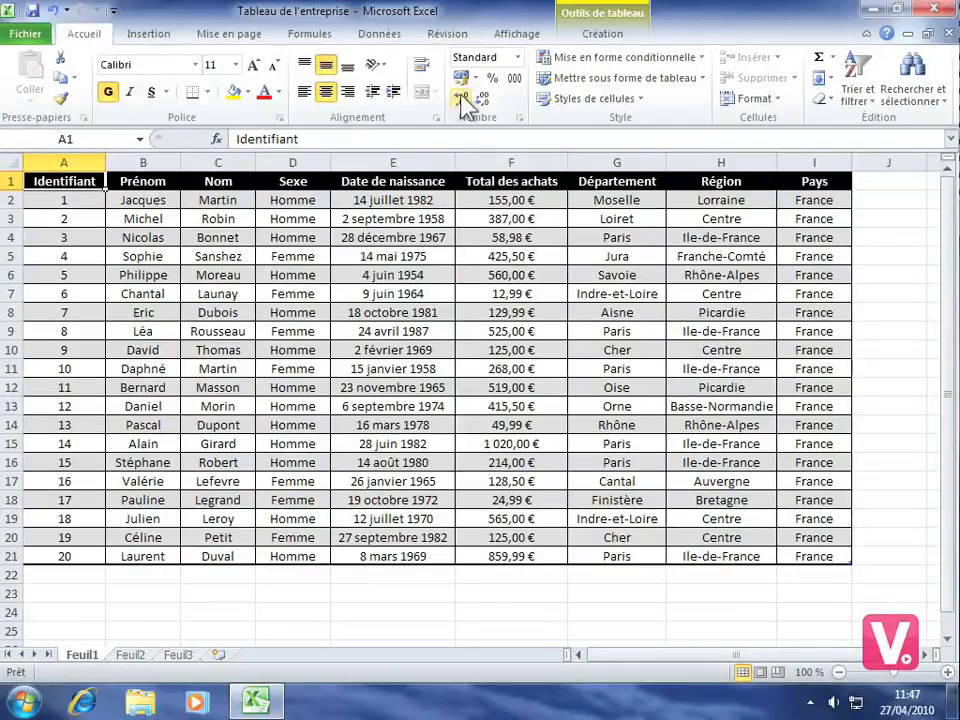
Step: Search the sheet for the first name of the customer with Identifiant 7
left_click(916, 88)
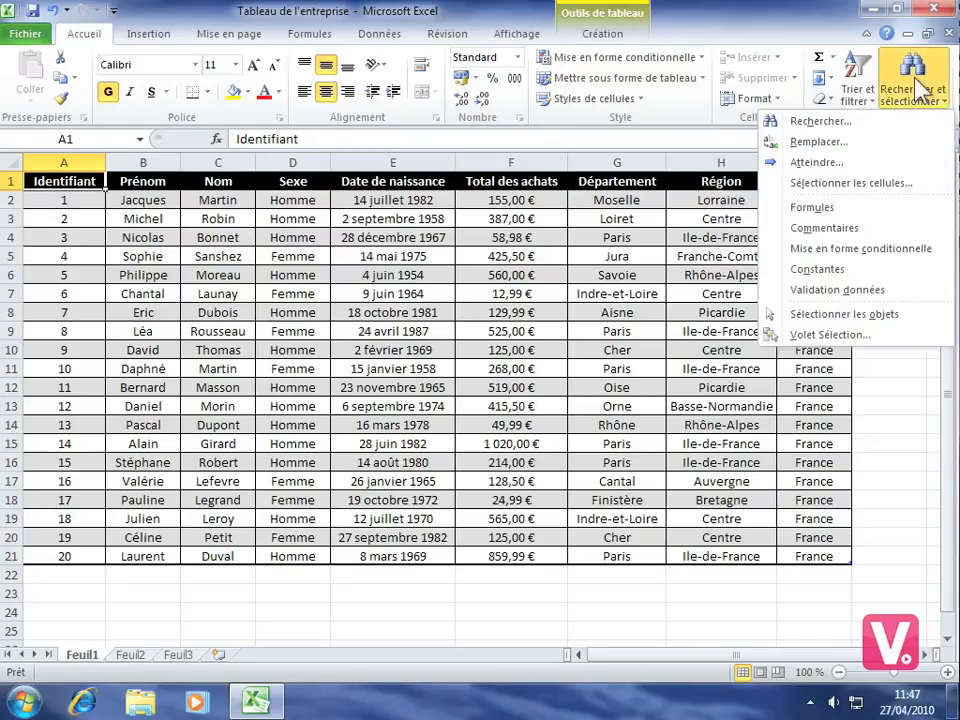
left_click(846, 123)
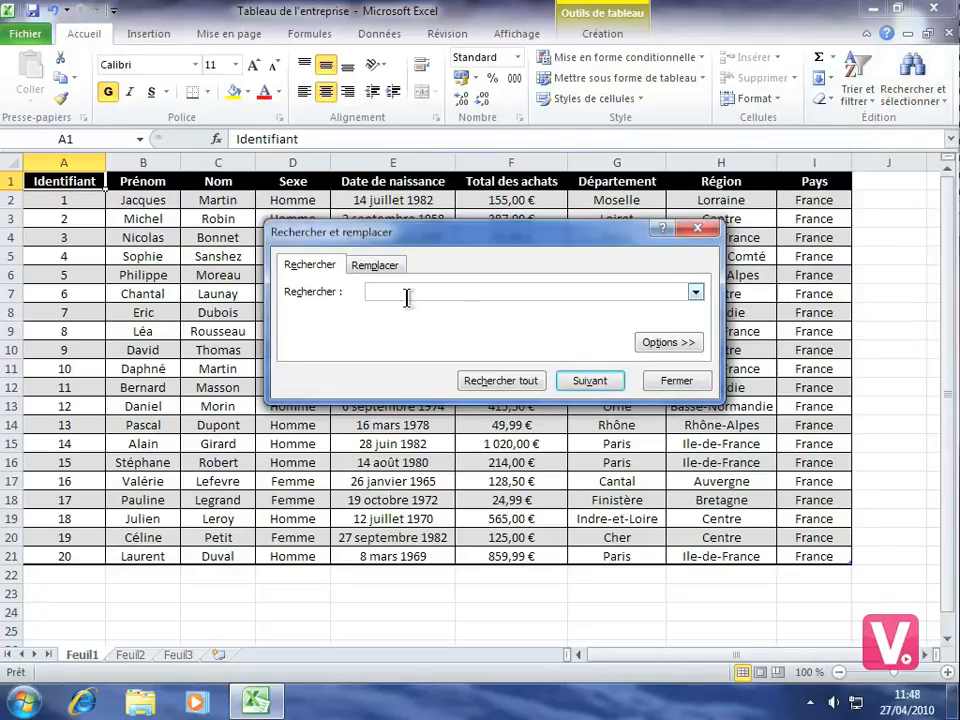
type("Eric")
left_click(600, 386)
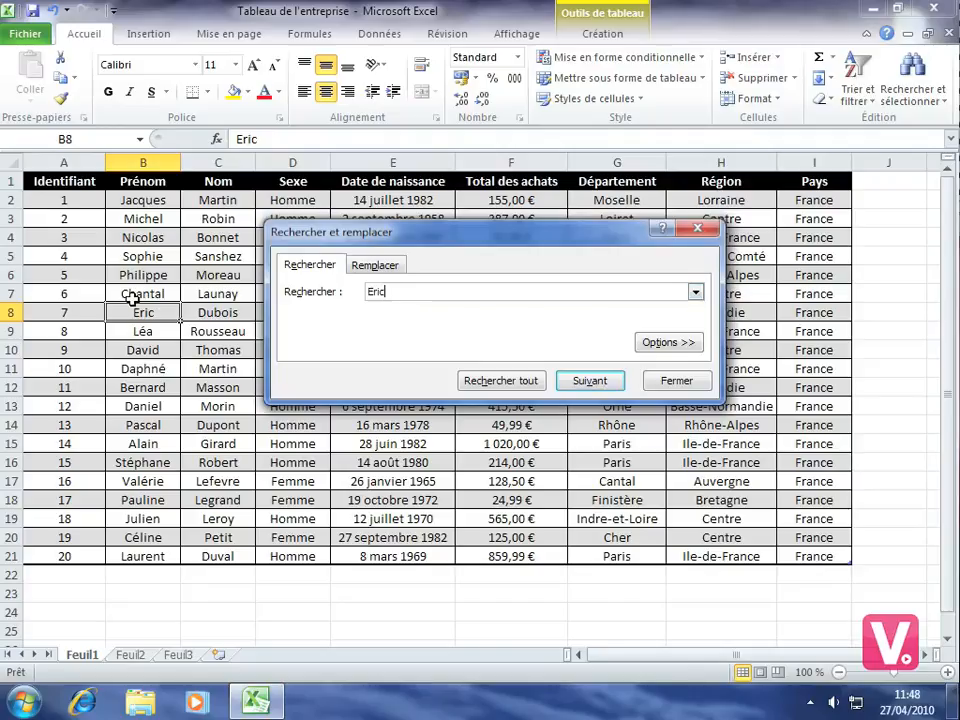
left_click(579, 383)
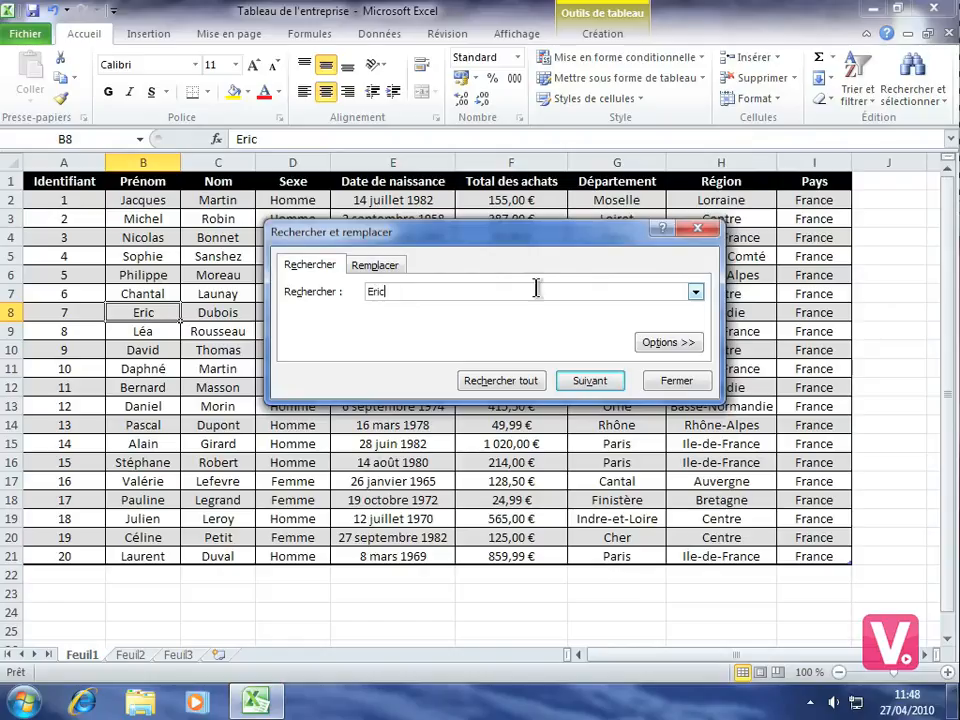
Step: Expand the search options and set them to Feuille, Par colonne and Valeurs, with Respecter la casse enabled
left_click(675, 346)
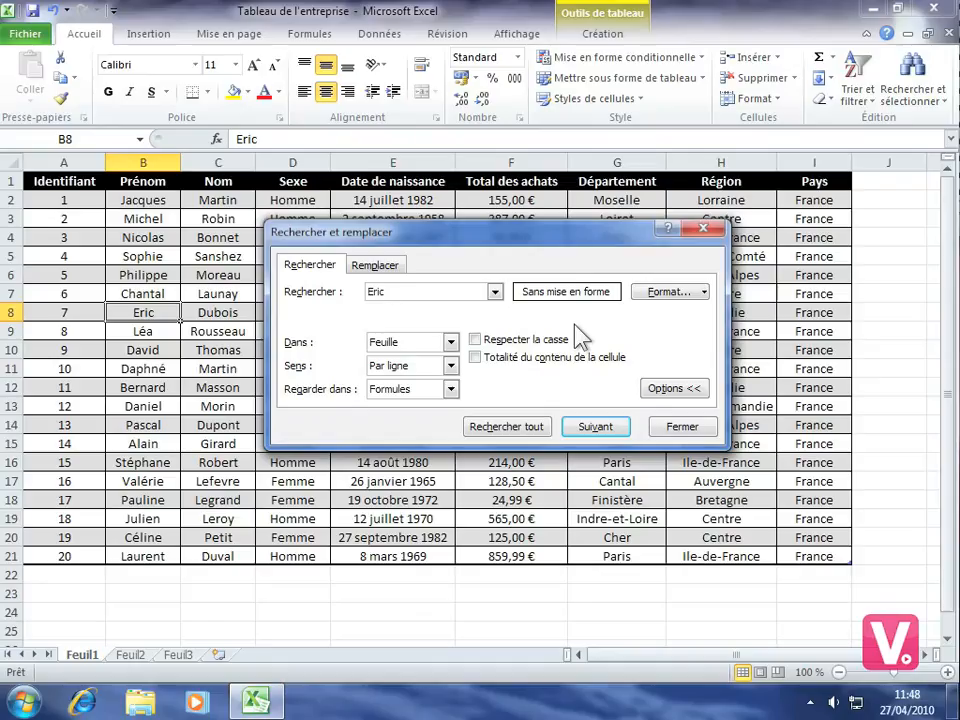
left_click(451, 342)
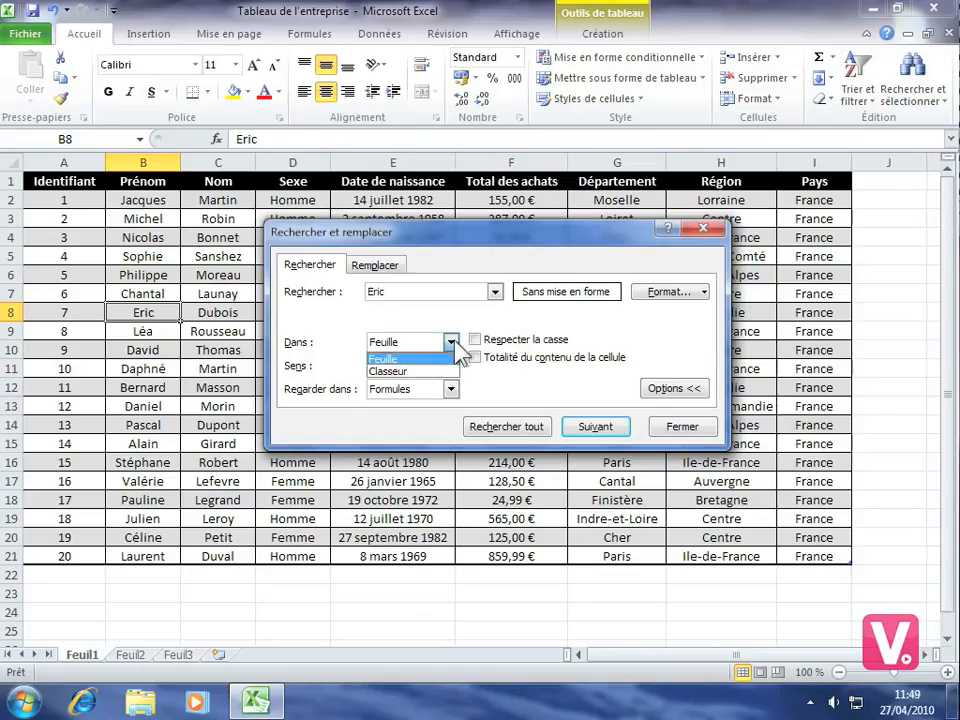
left_click(390, 362)
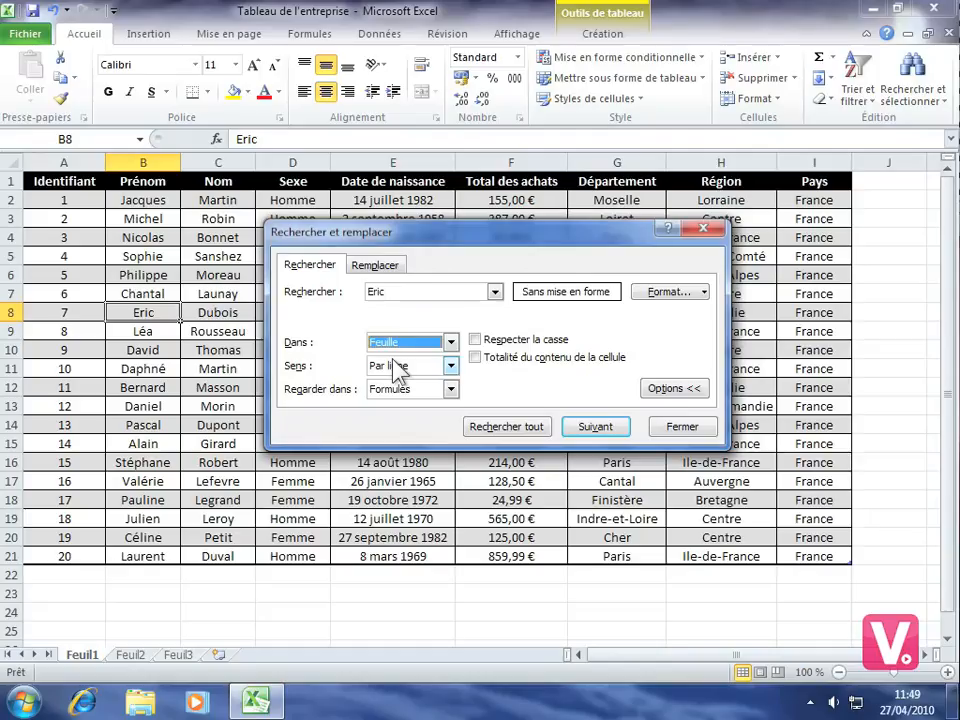
left_click(451, 366)
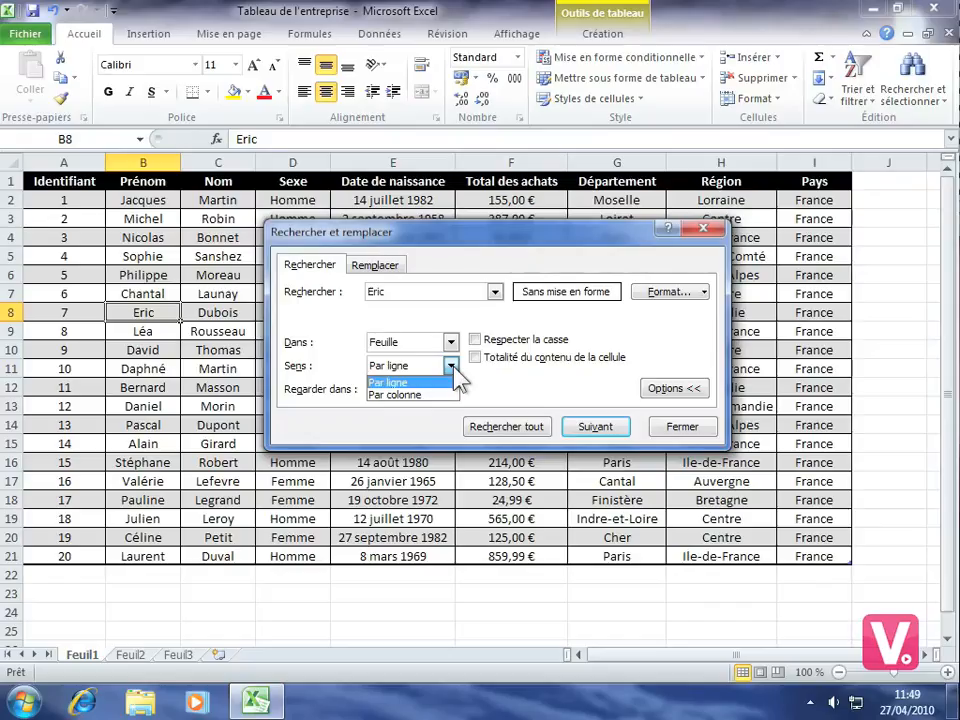
left_click(431, 394)
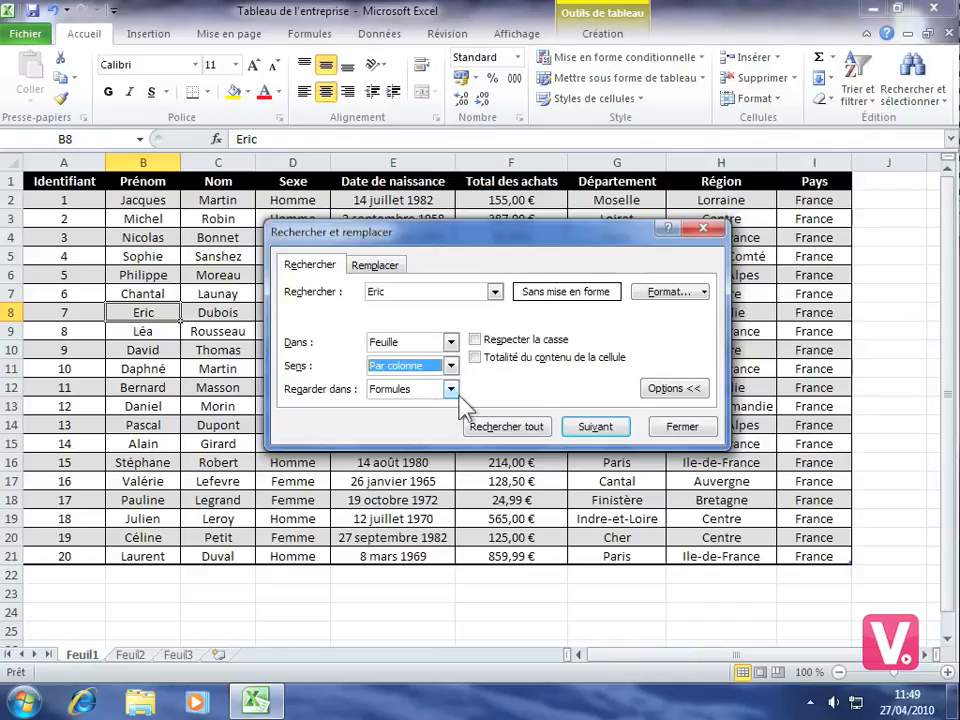
left_click(452, 390)
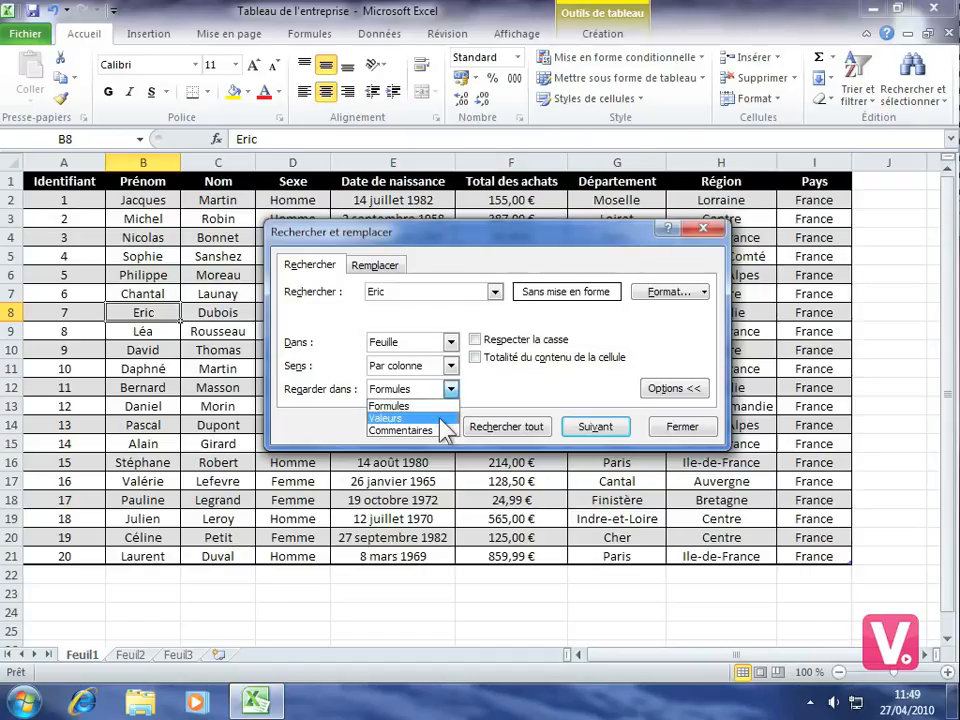
left_click(386, 417)
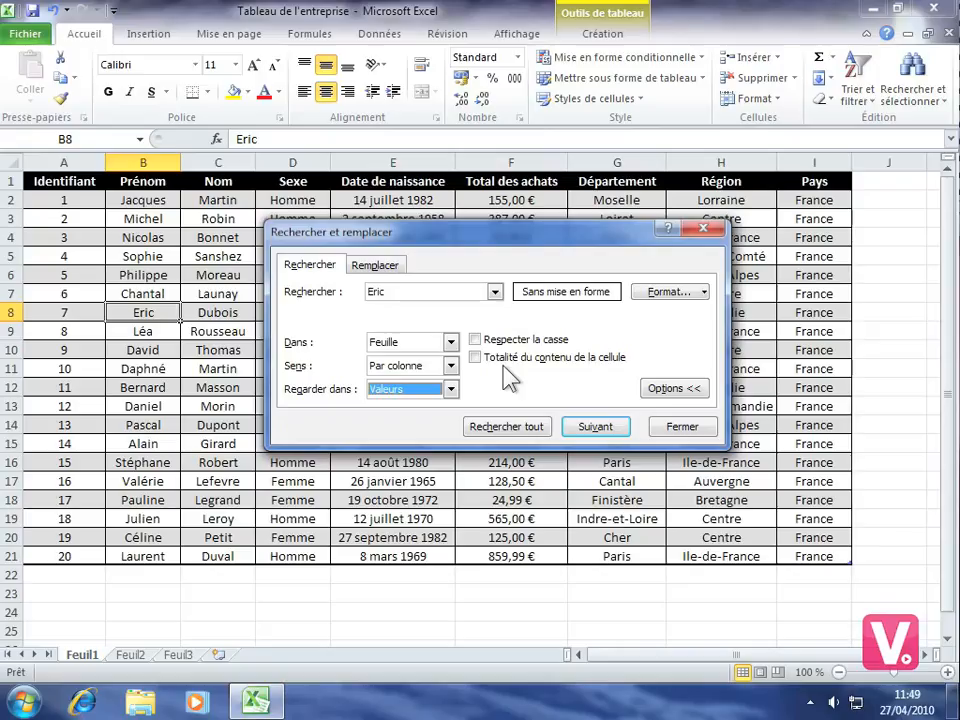
left_click(476, 339)
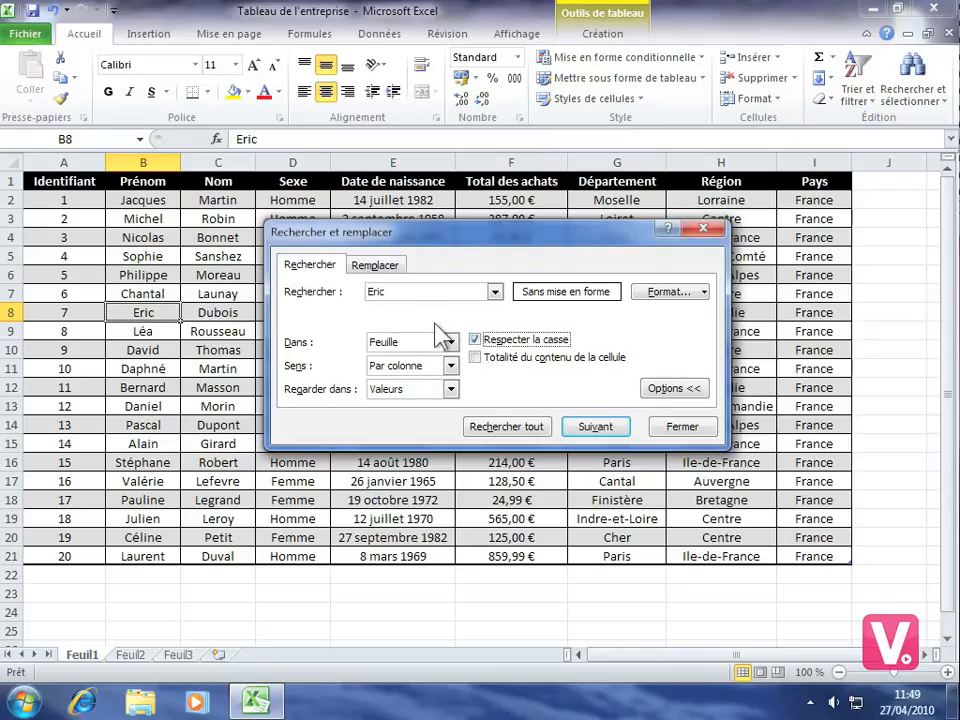
Step: Search for the capitalised first name of the customer with Identifiant 14
left_click_drag(396, 291, 362, 291)
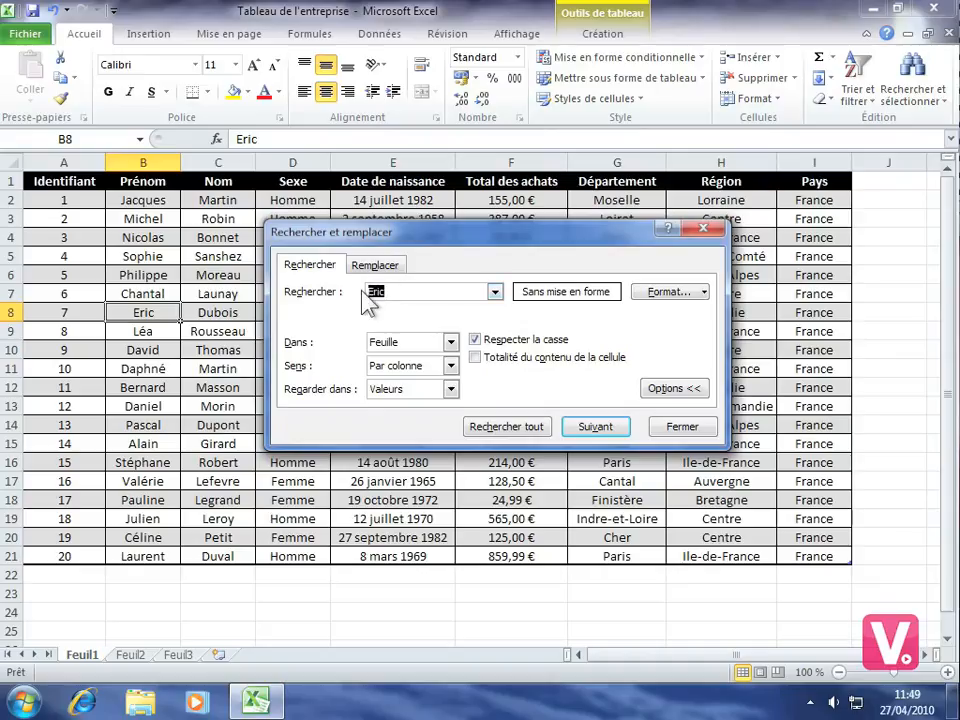
type("Alain")
left_click(598, 428)
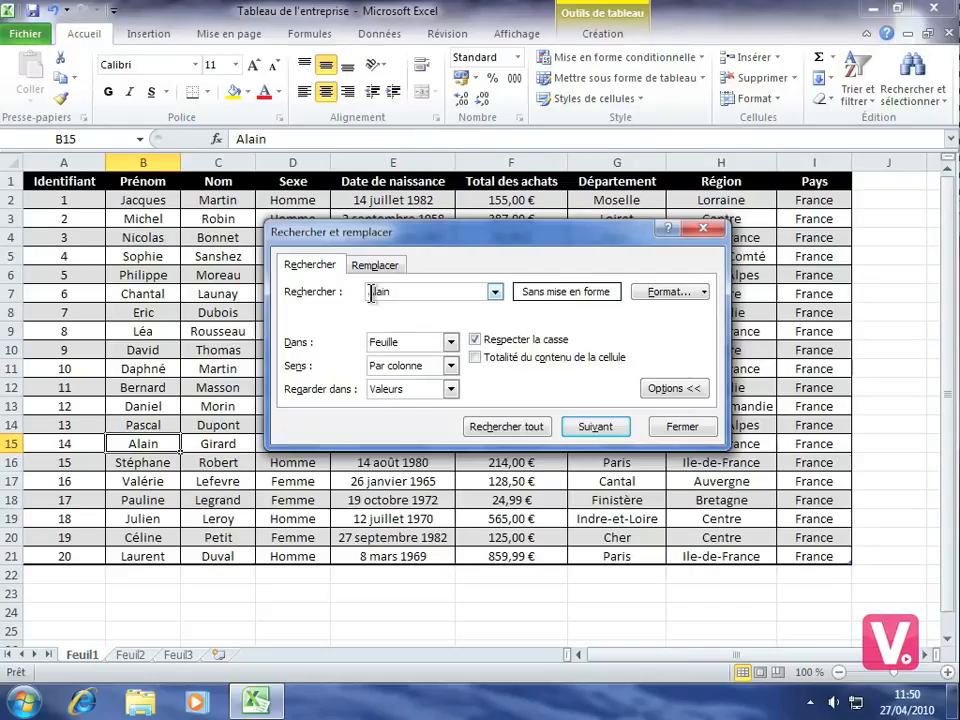
Step: Change the search term's initial to lowercase "a" and repeat the case-sensitive search
key("Delete")
type("a")
left_click(592, 428)
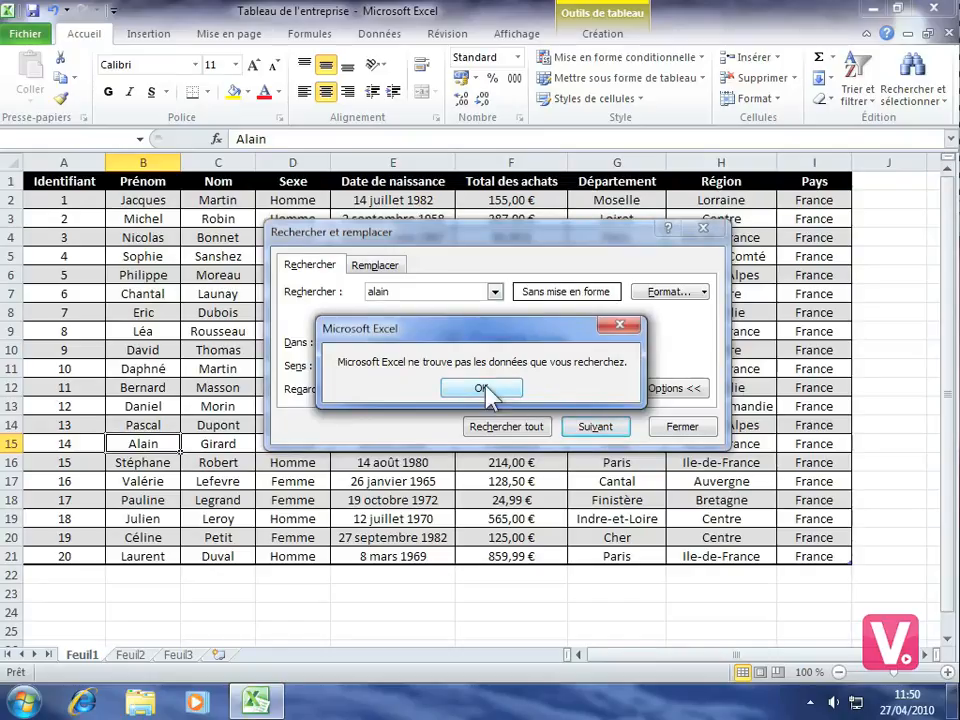
left_click(484, 389)
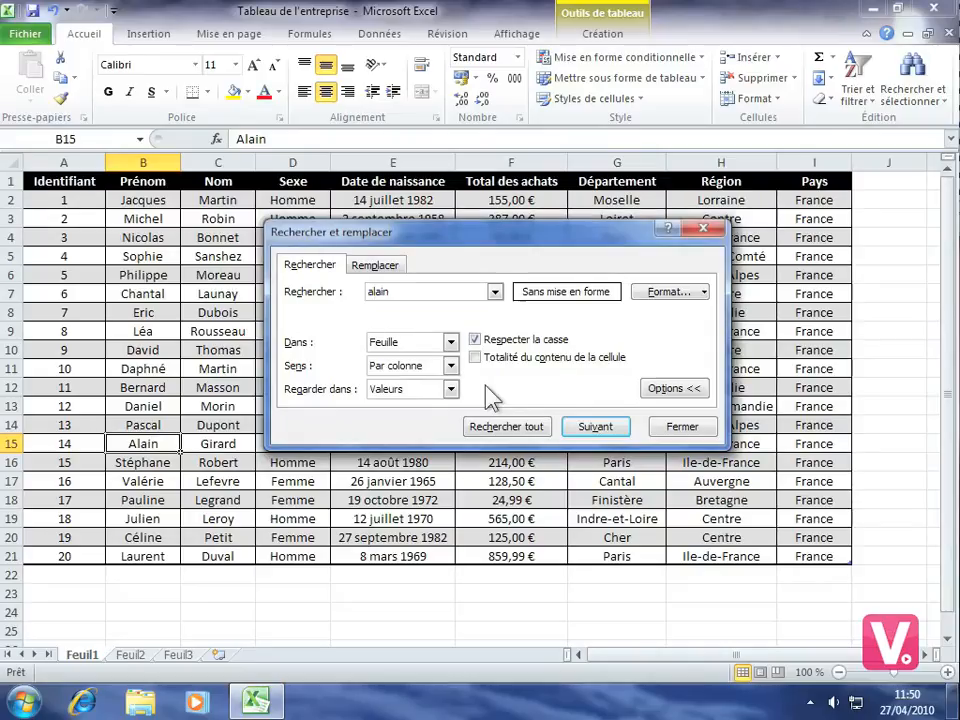
Step: Set up a replacement without case matching, entering the first name of the customer with Identifiant 11 as replacement text
left_click(375, 266)
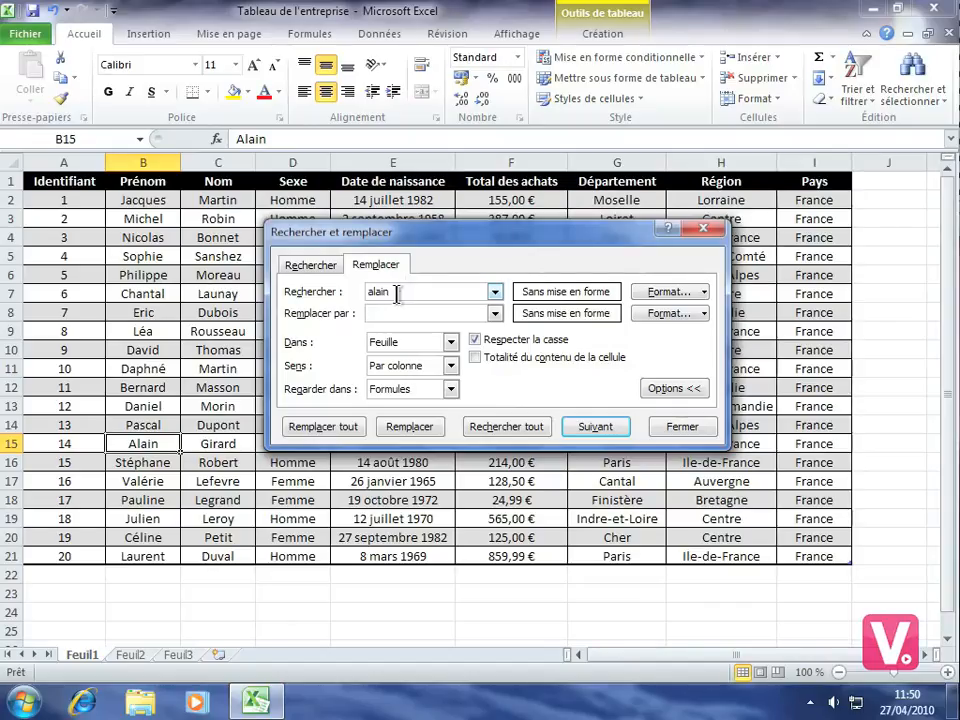
left_click(477, 341)
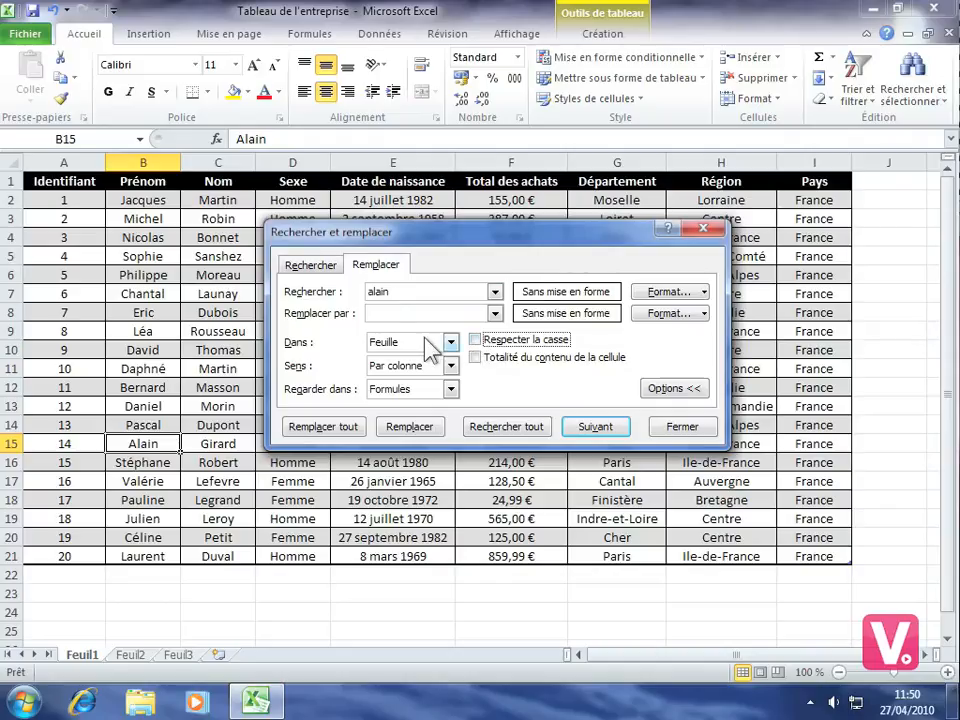
left_click(394, 313)
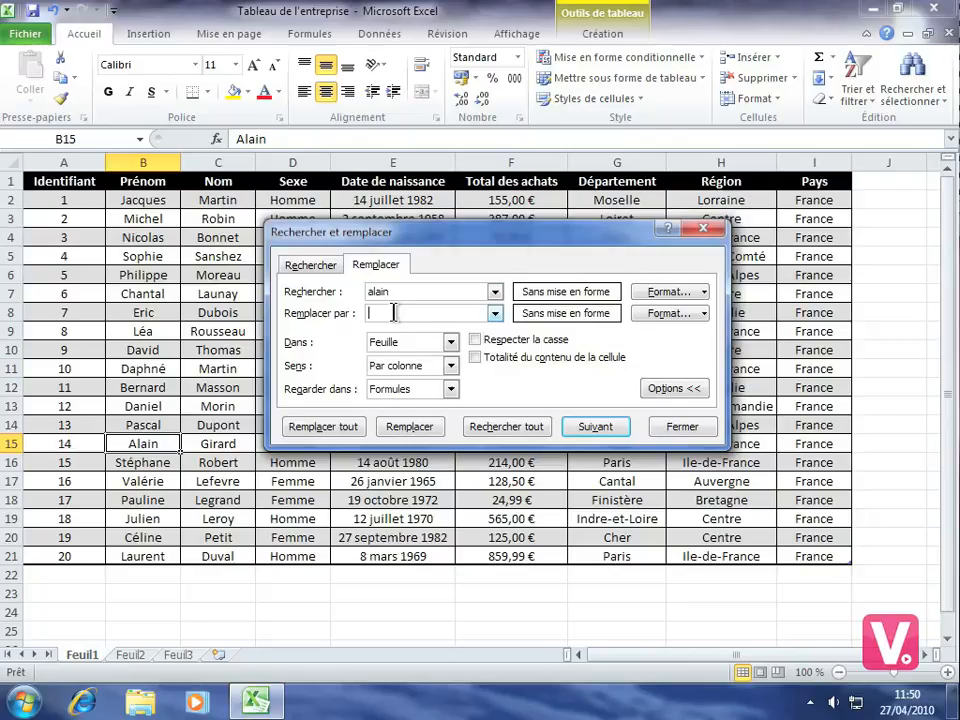
type("Bern")
type("adr")
type("rd")
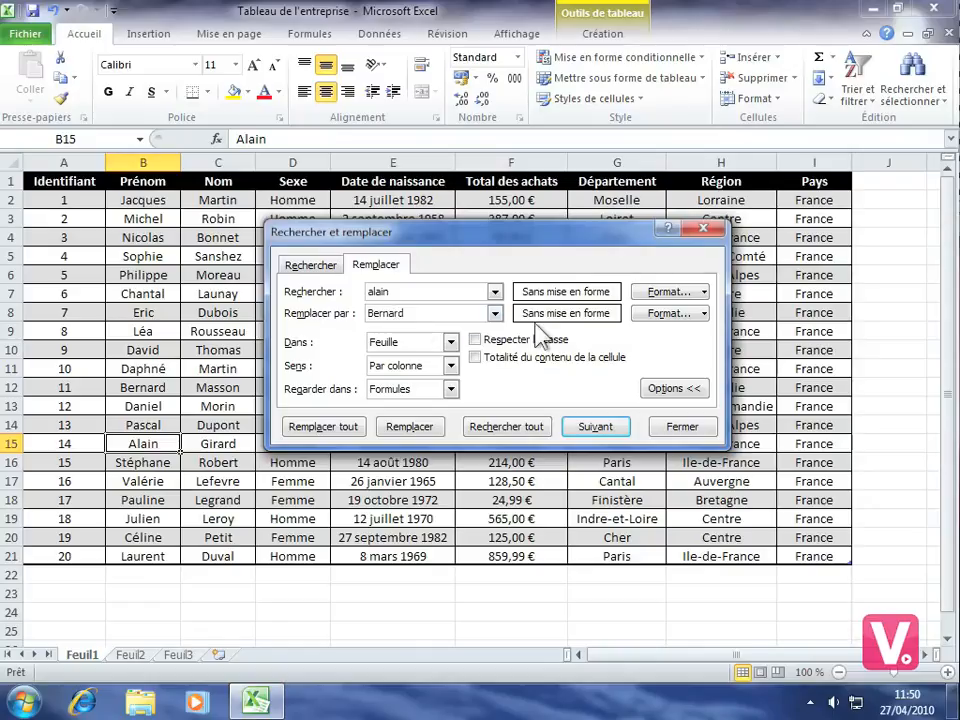
Step: Set the replacement text's format to the Gras font style
left_click(665, 313)
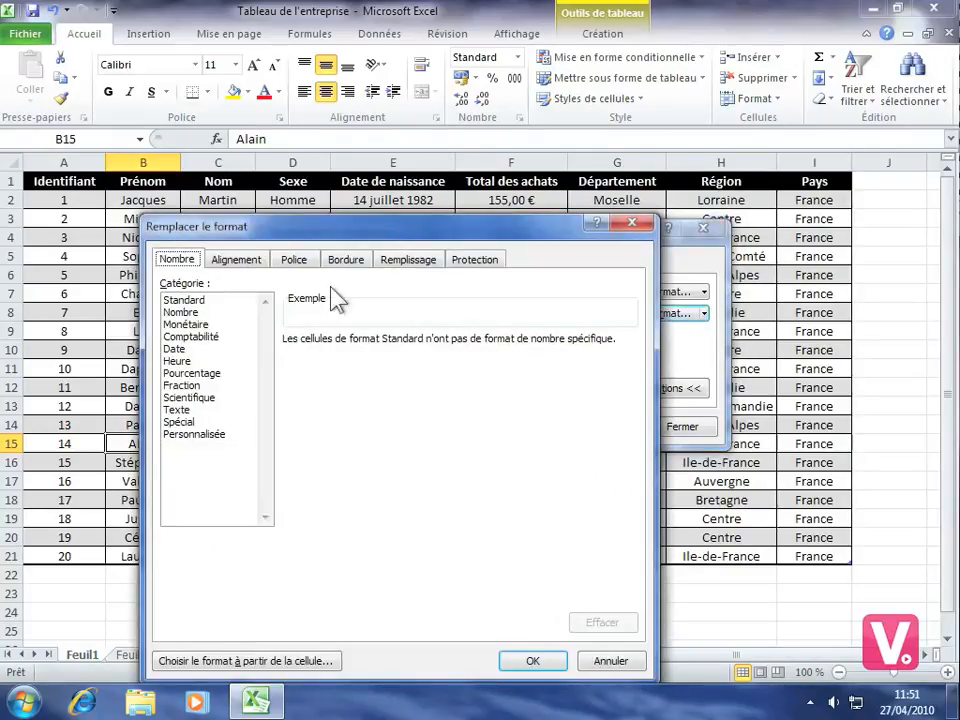
left_click(294, 259)
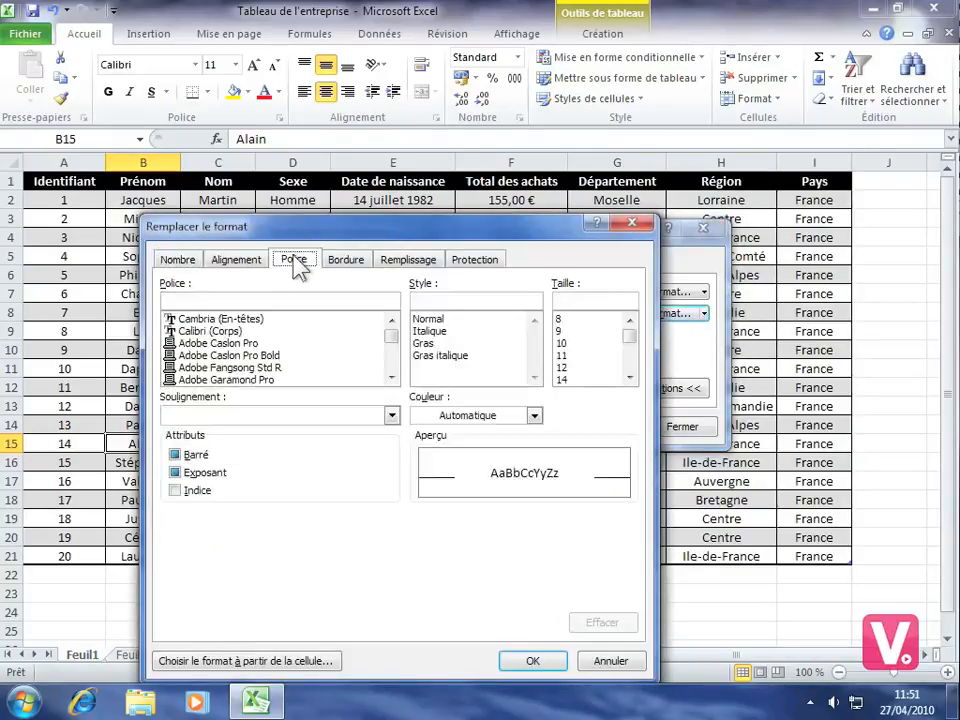
left_click(424, 343)
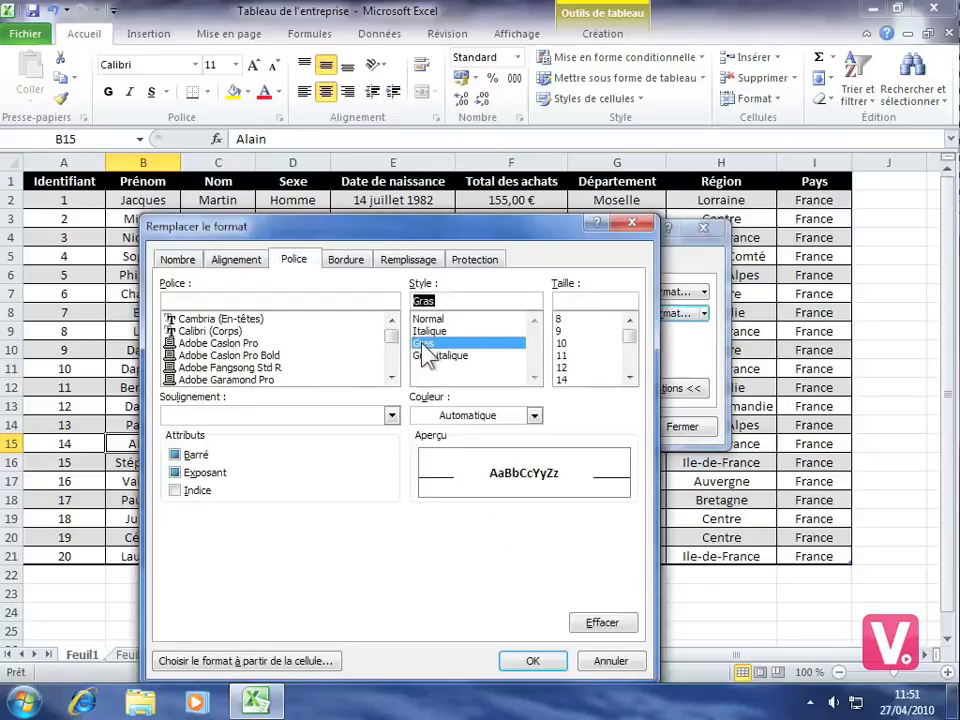
left_click(533, 661)
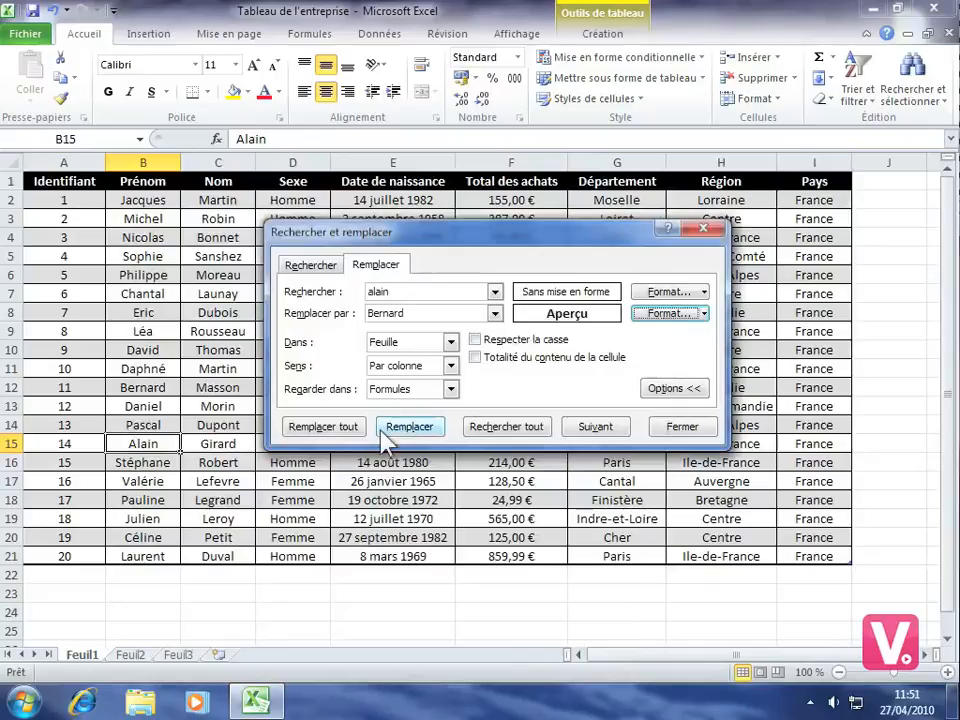
Step: Find the matching first name in cell B15, replace it with the bold replacement name, and close the dialog
left_click(593, 430)
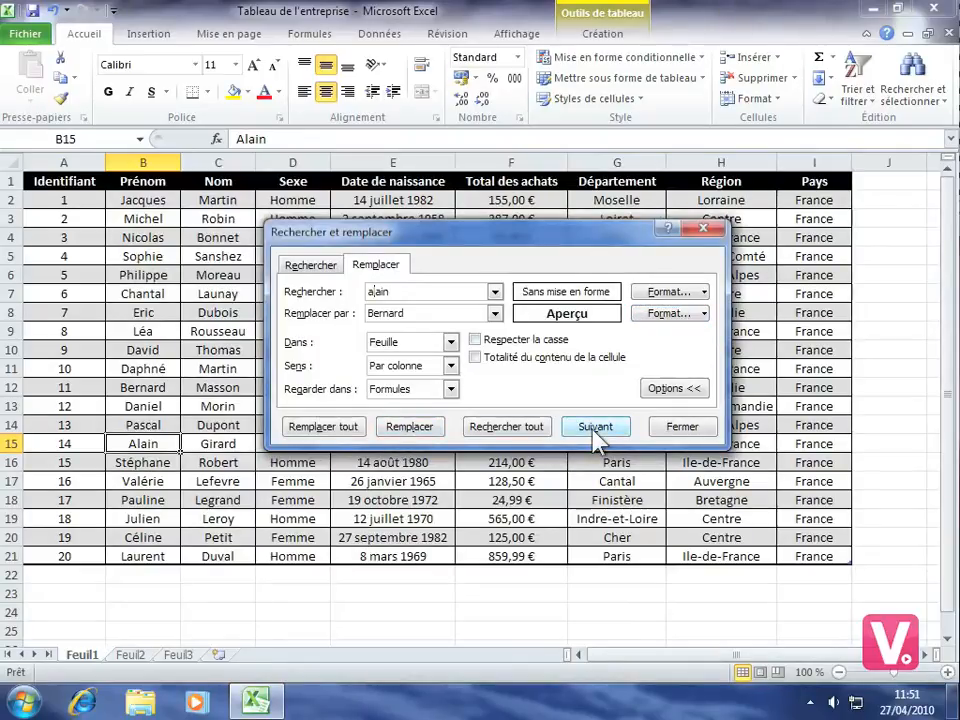
left_click(408, 428)
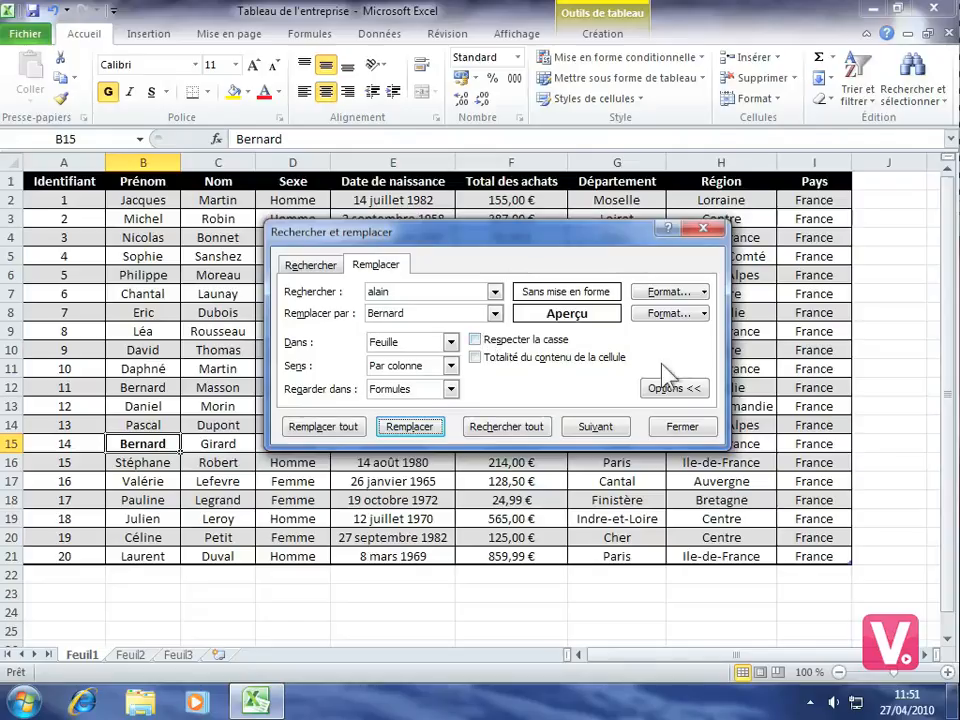
left_click(688, 426)
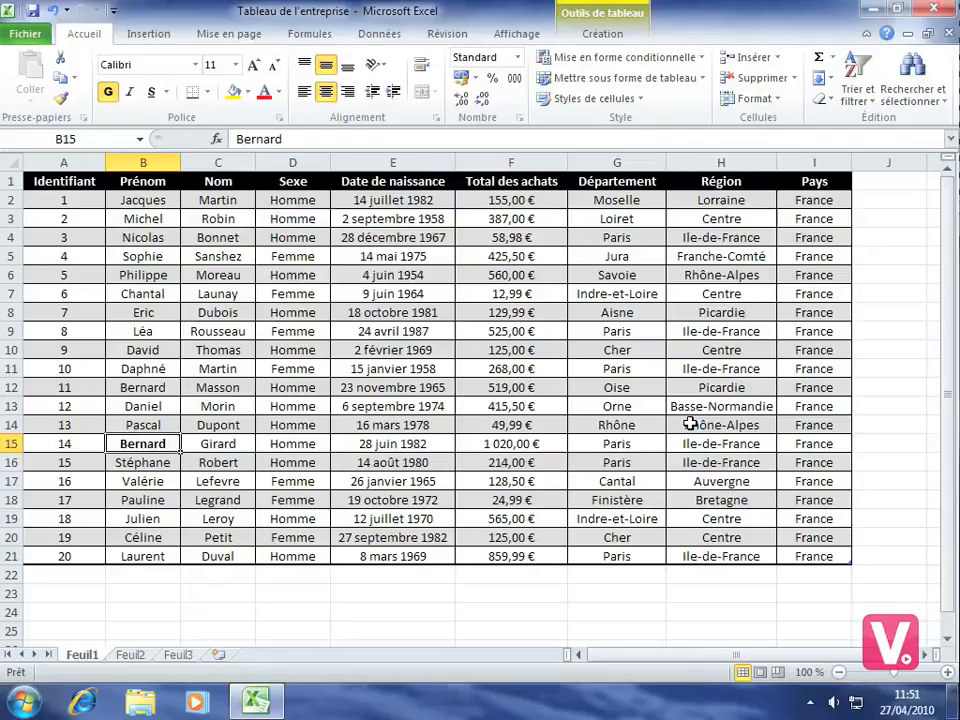